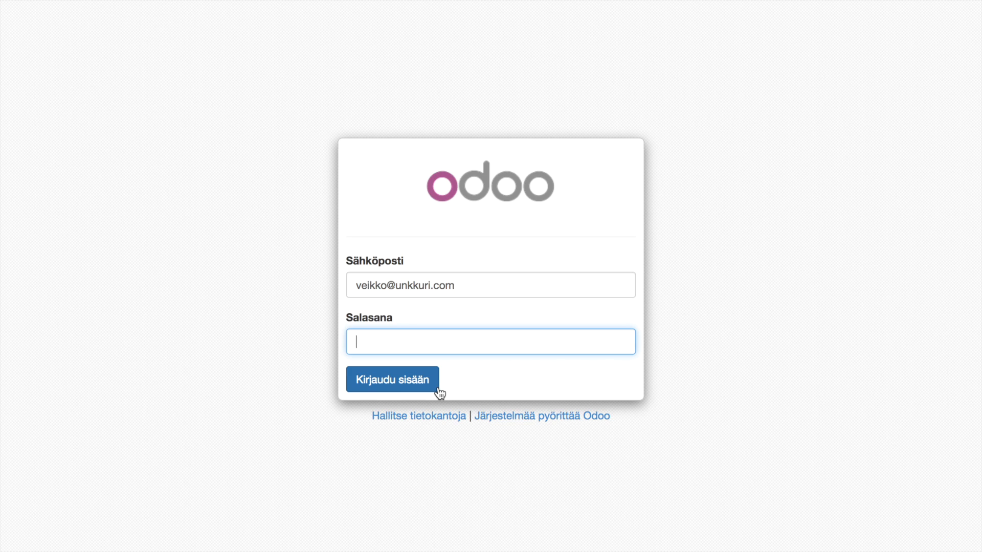
- Enter the account password on the Odoo sign-in form
type("••••••••••••")
- Log in, go to Myynti, and filter the customer list by 'rannikon'
key("Return")
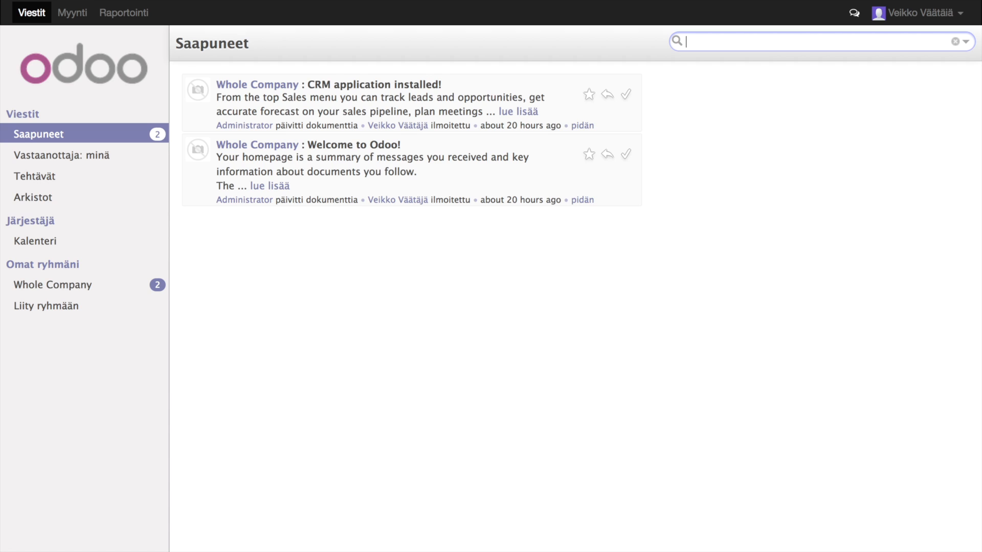
left_click(70, 15)
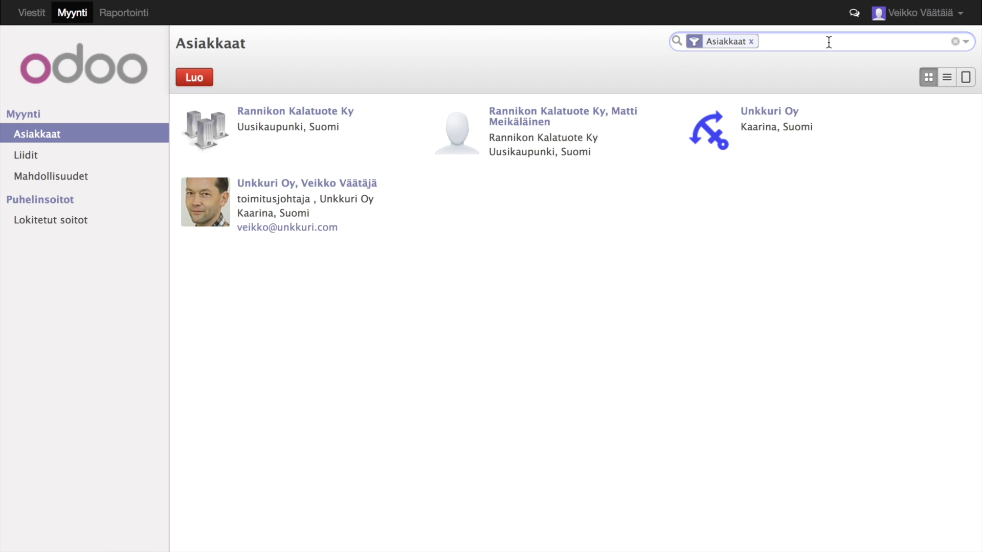
type("rannikon")
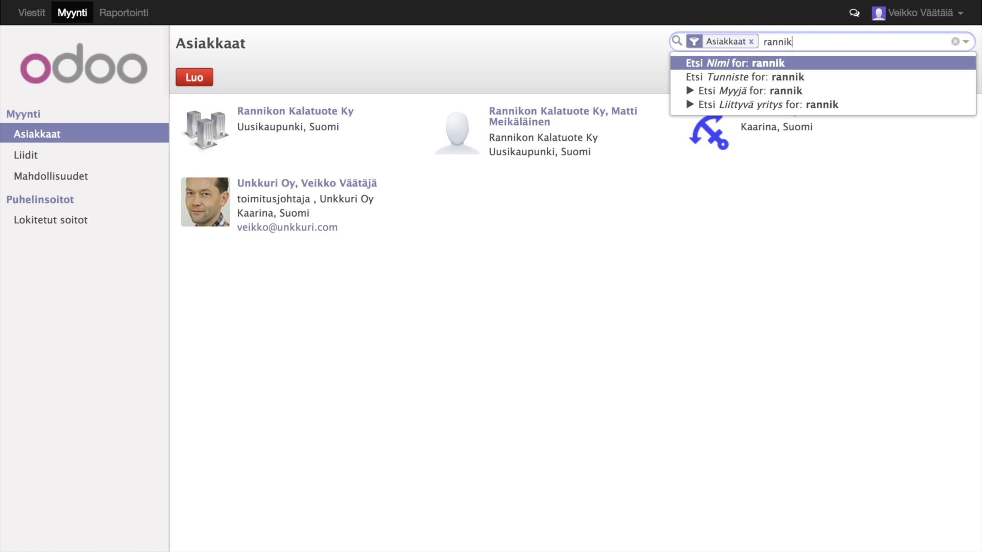
key("Return")
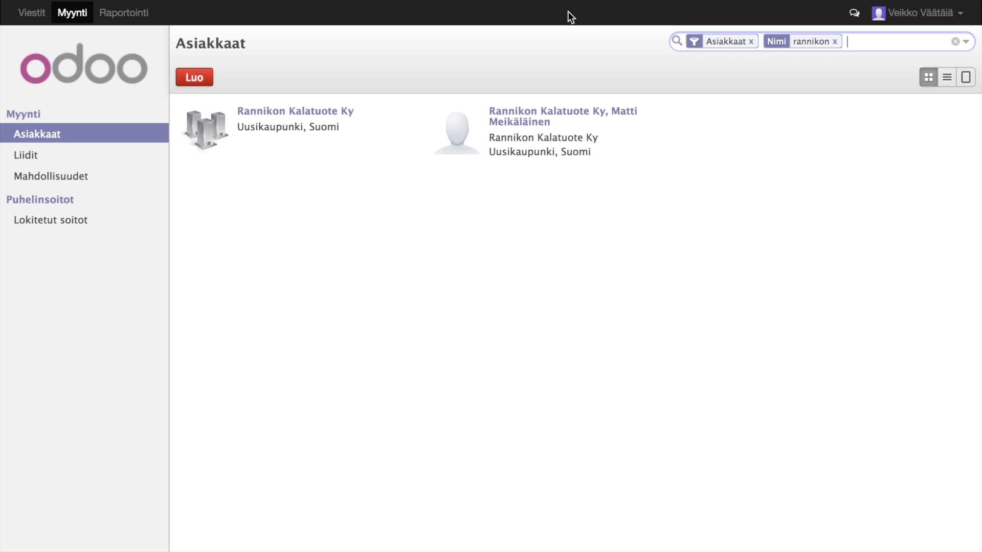
left_click(199, 78)
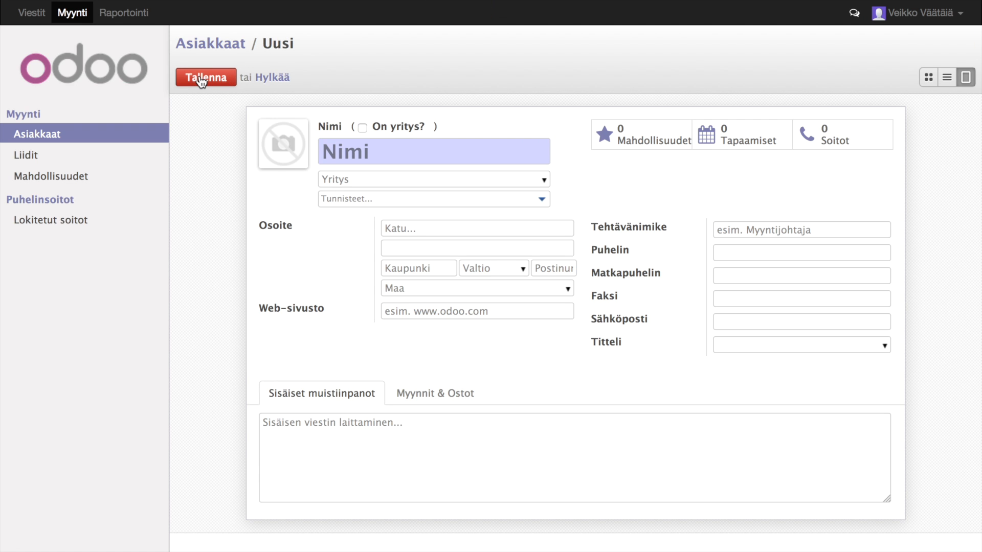
left_click(363, 127)
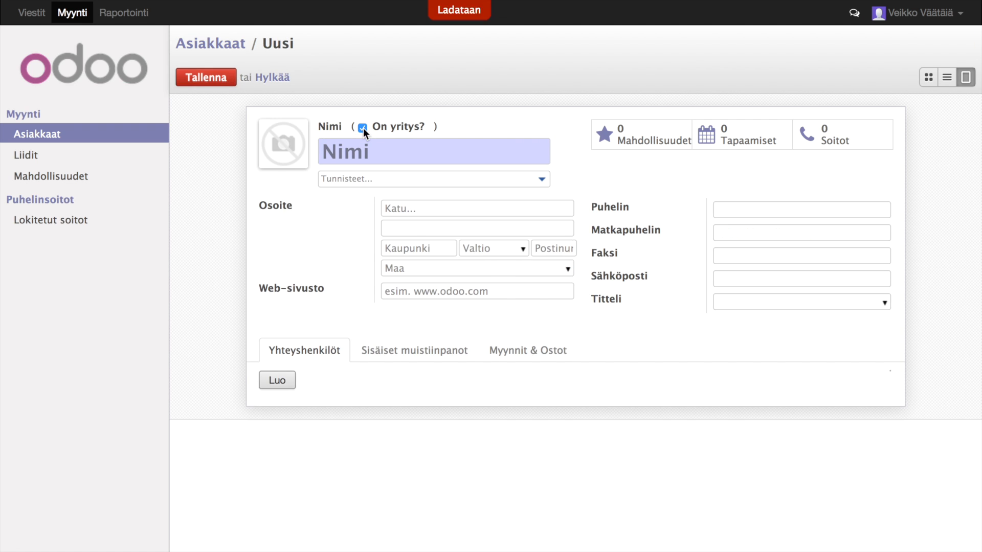
left_click(351, 152)
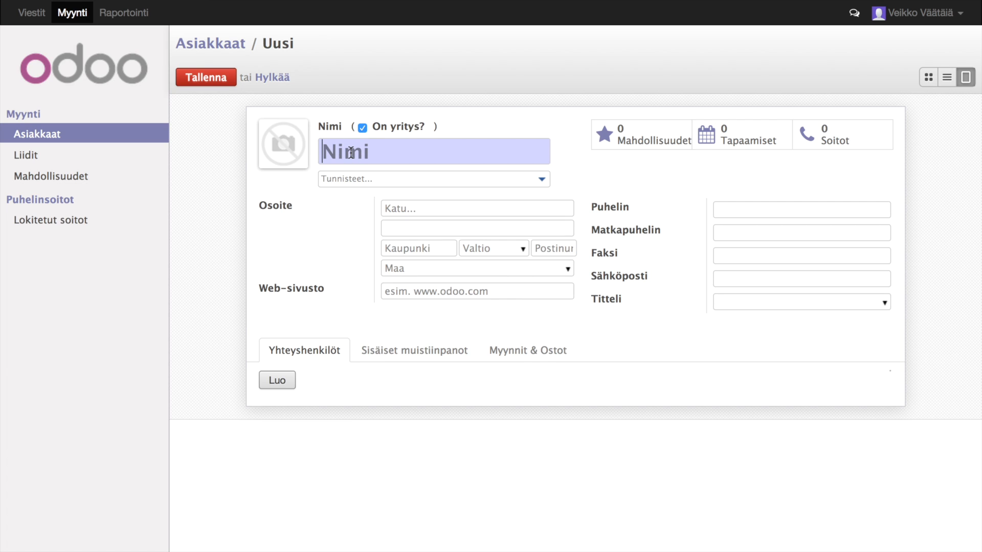
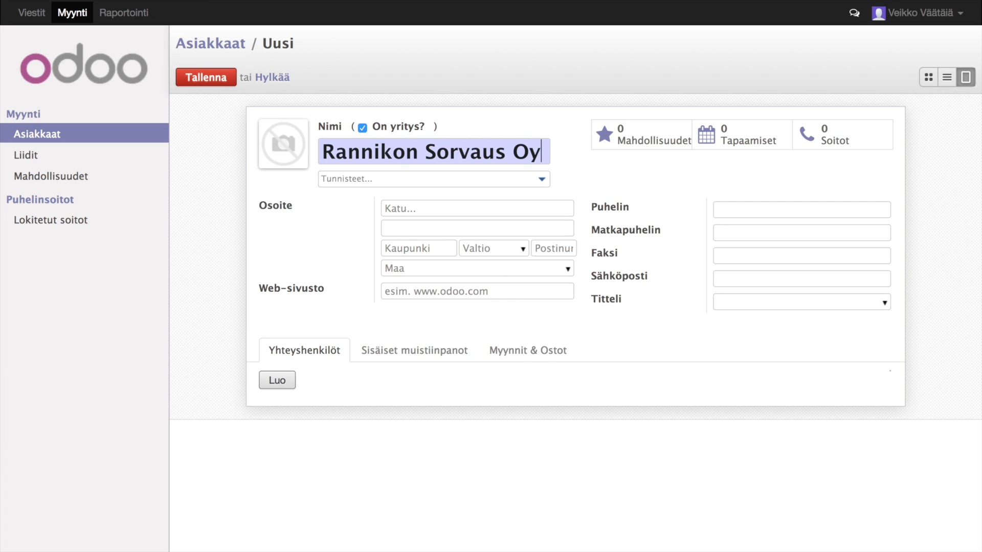
key("Tab")
key("Tab")
key("Tab")
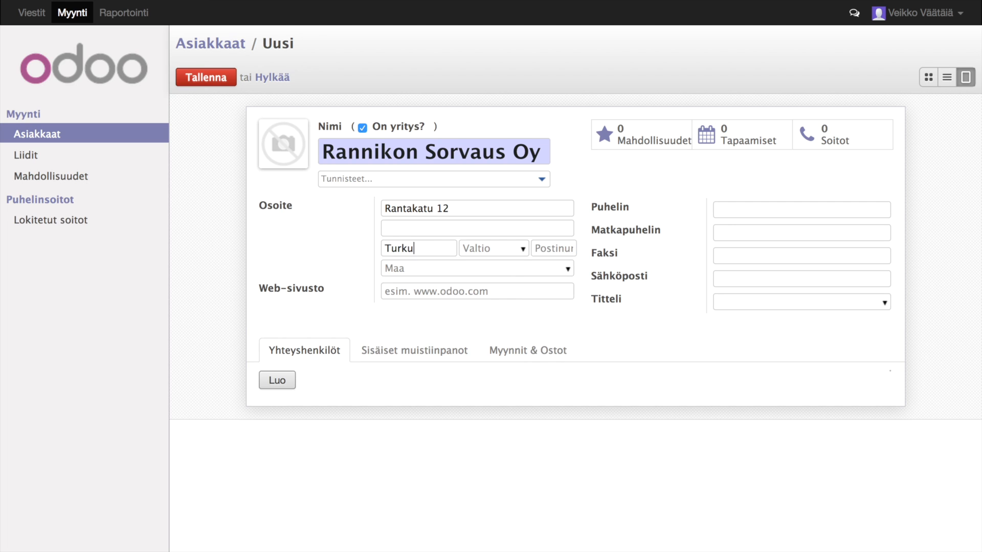
key("Tab")
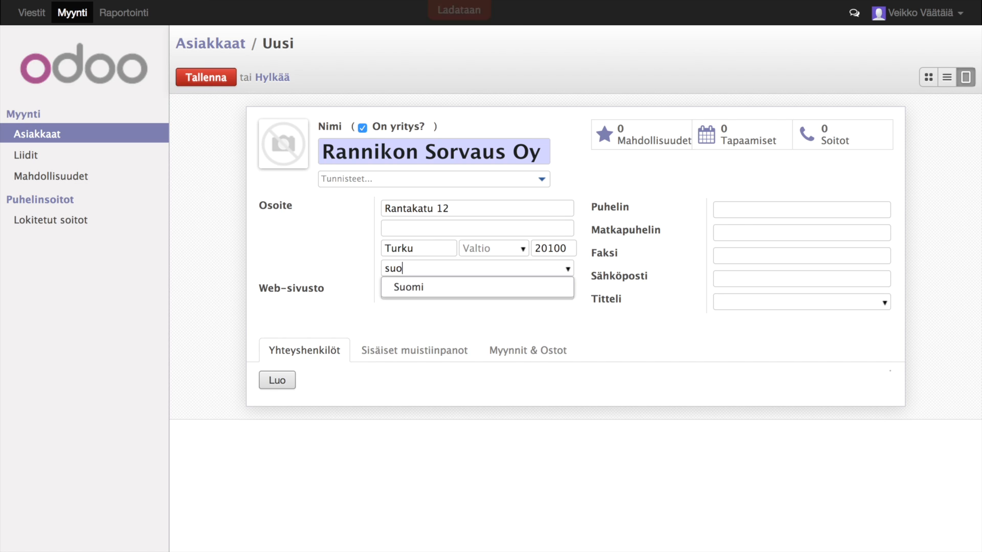
key("Return")
key("Tab")
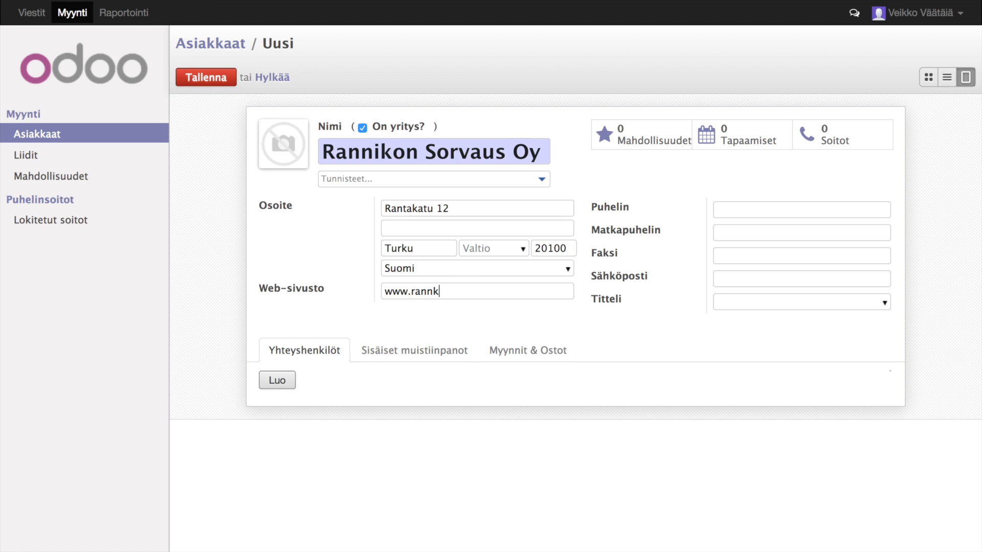
key("BackSpace")
key("Tab")
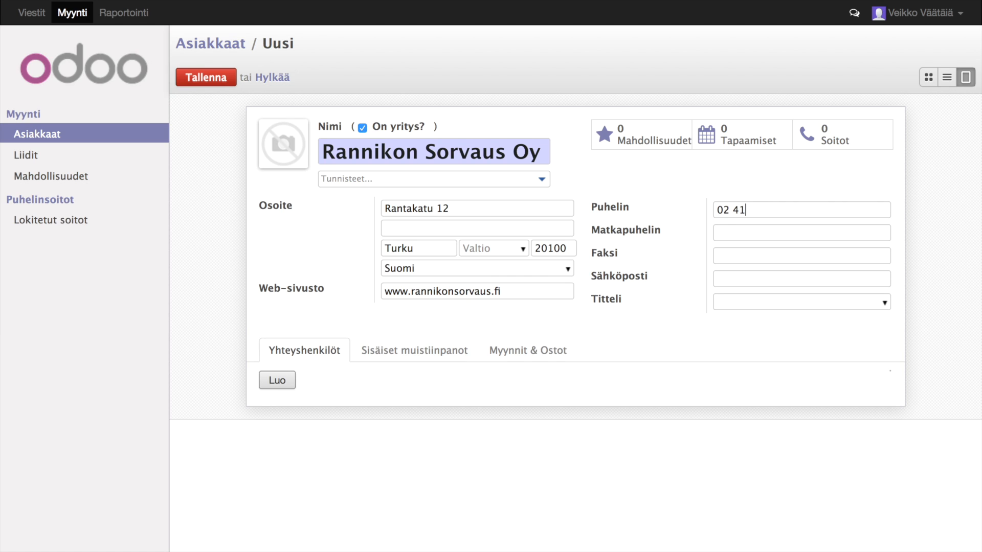
- Add a contact person with job title toimitusjohtaja and their mobile number
left_click(291, 380)
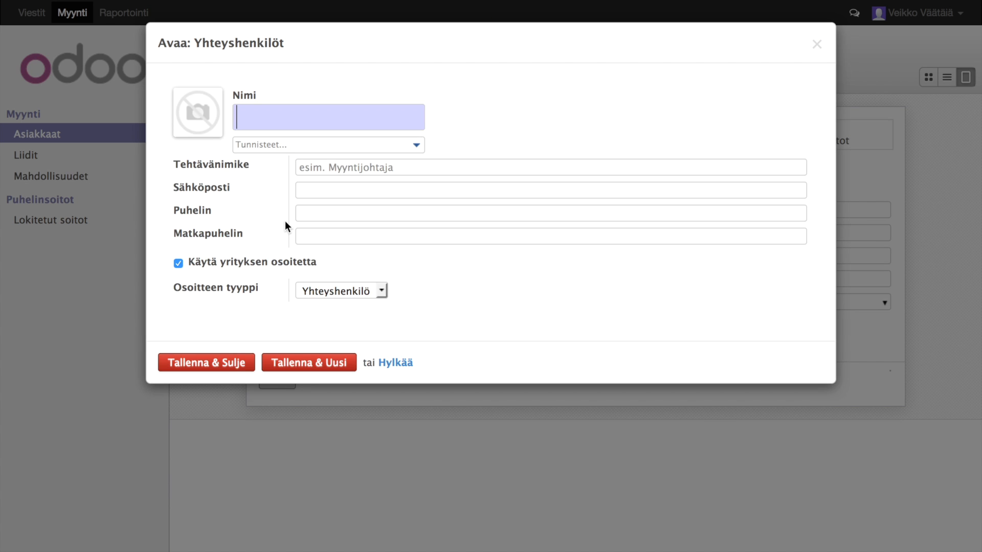
key("Tab")
key("Tab")
type("toimitusjohtaja")
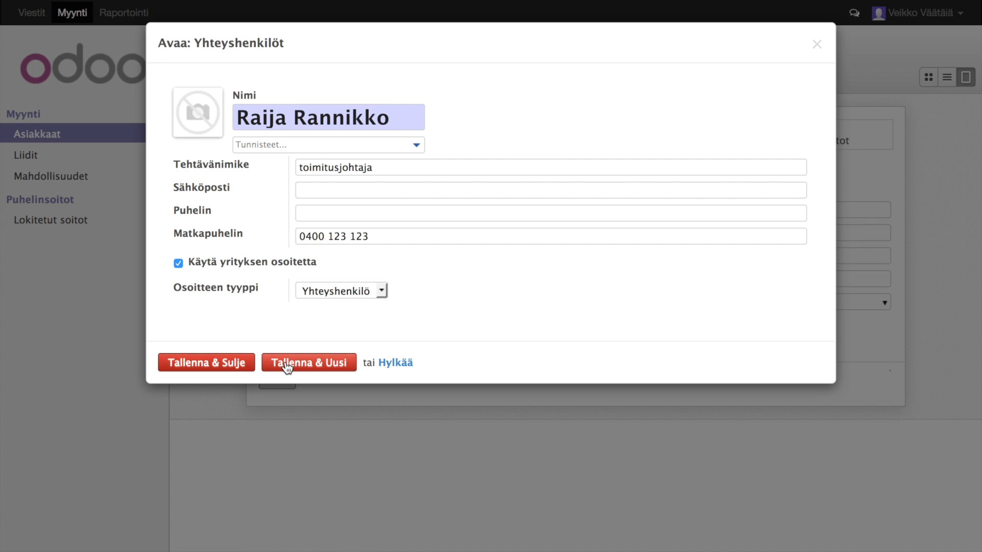
- Add a second contact as myyntijohtaja with a mobile number, then save the company
left_click(287, 365)
key("Tab")
key("Tab")
type("myyntijohtaja")
key("Tab")
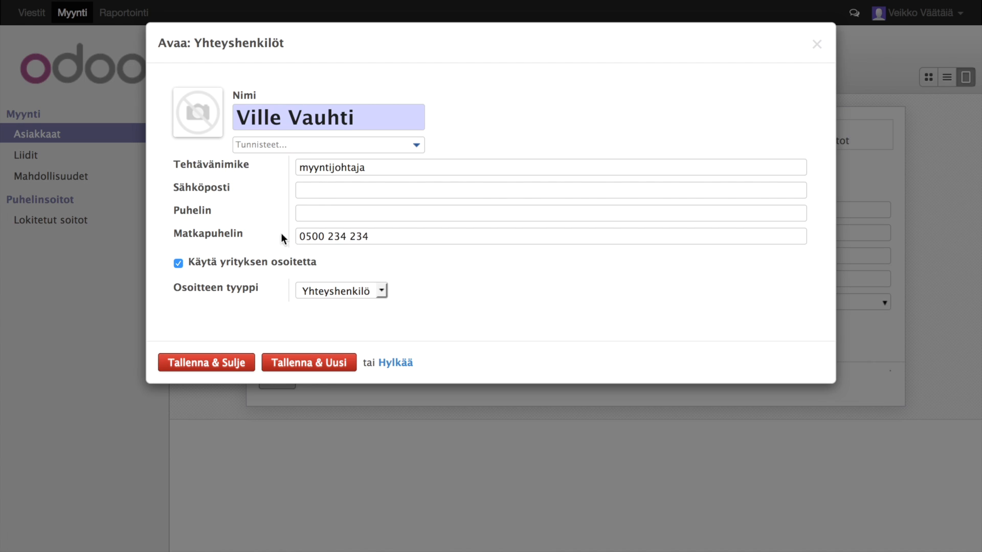
left_click(206, 362)
left_click(209, 81)
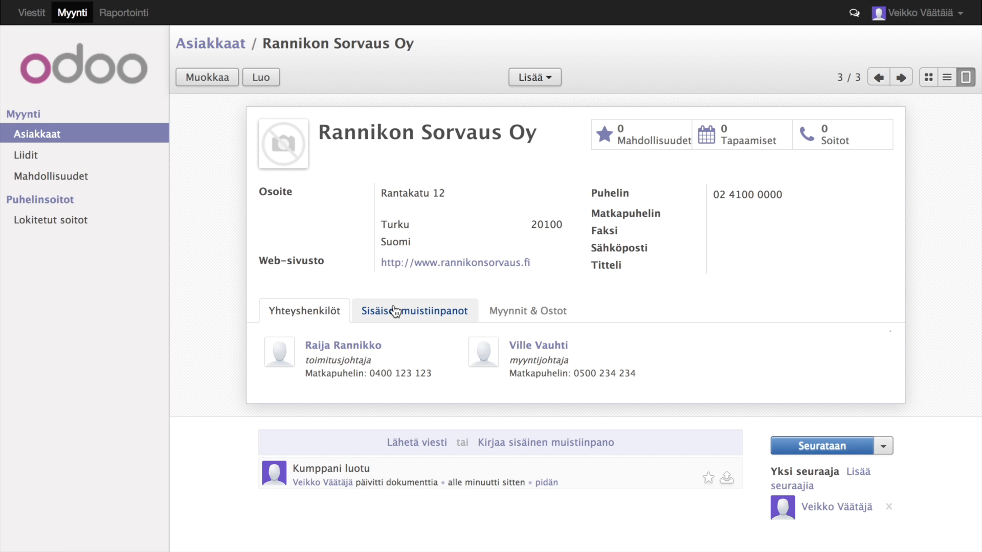
- Search customers for 'sorvaus' and open the toimitusjohtaja contact's meetings calendar
left_click(44, 135)
type("sorvaus")
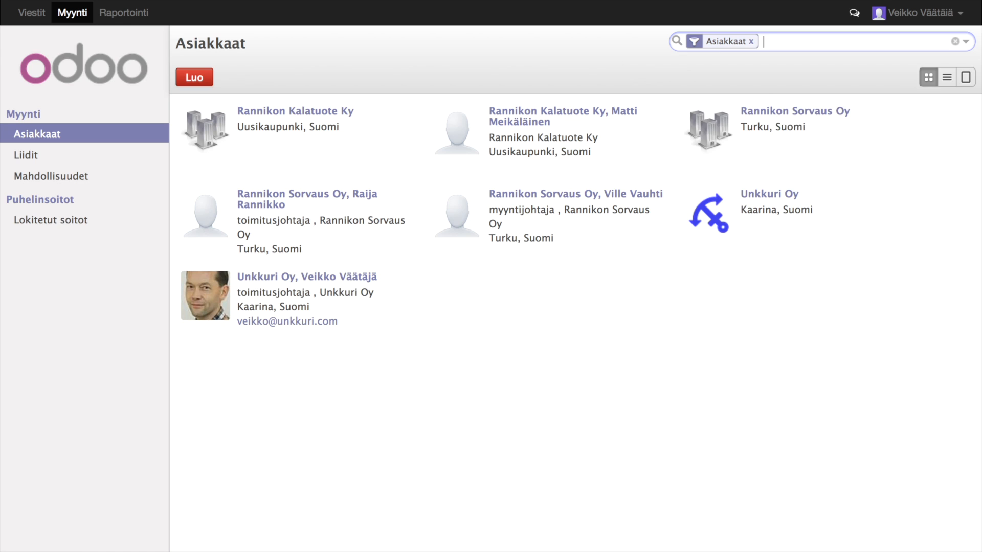
key("Return")
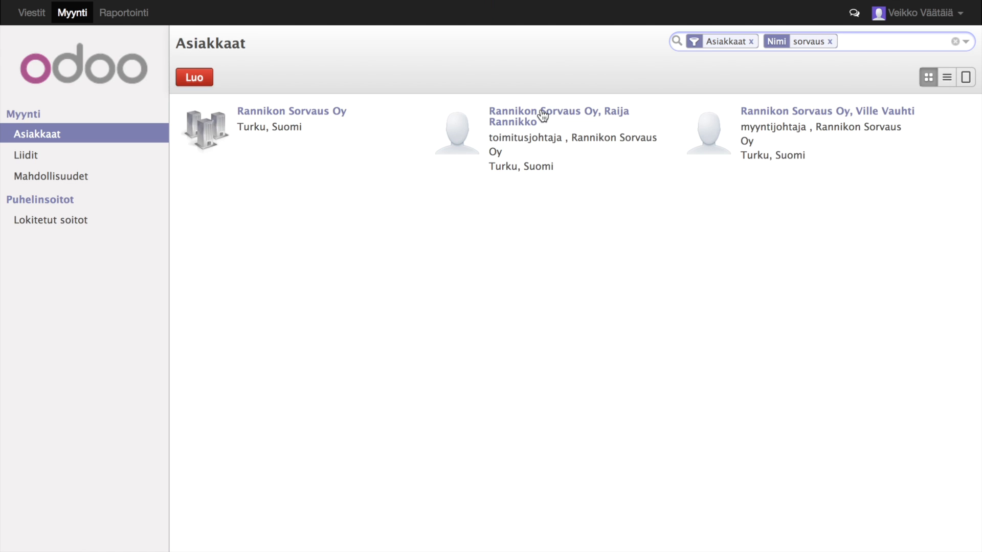
left_click(543, 114)
left_click(727, 133)
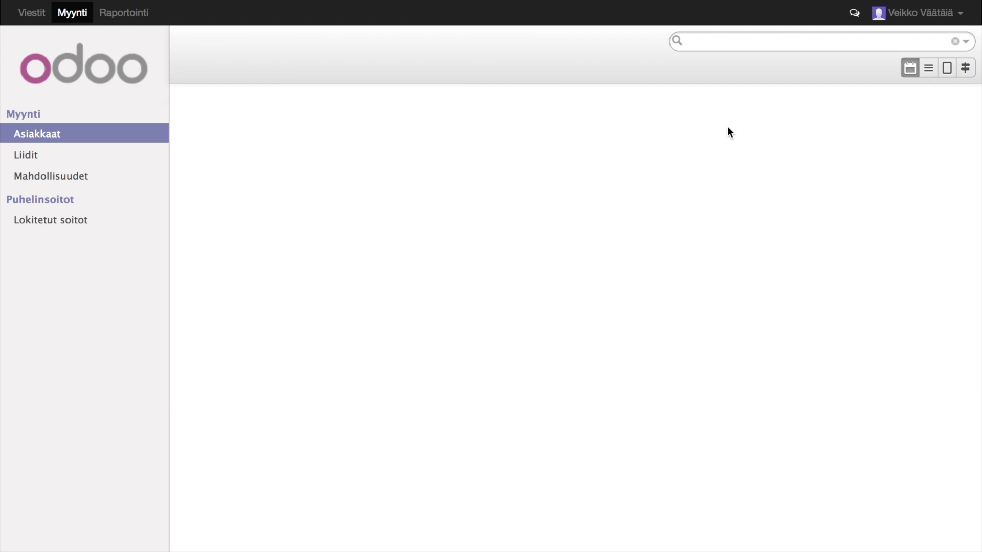
- Save a 7 September meeting noting the contact was met at an entrepreneurs' event
left_click(405, 238)
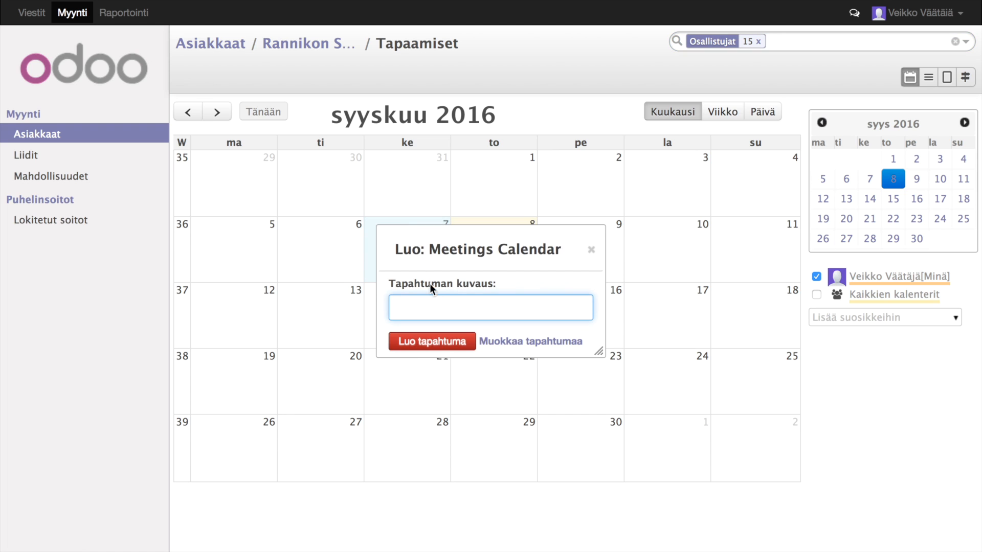
type("Nähty Raija tapahtumassa")
left_click(522, 343)
type("Nähty Raija yrittäjien tilaisuudesas")
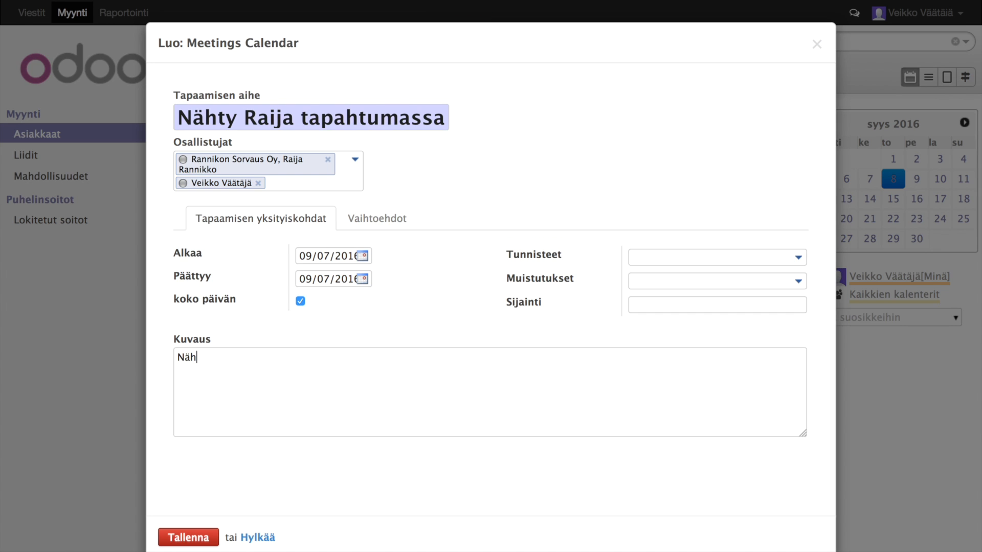
key("BackSpace")
key("BackSpace")
type("sa ja j")
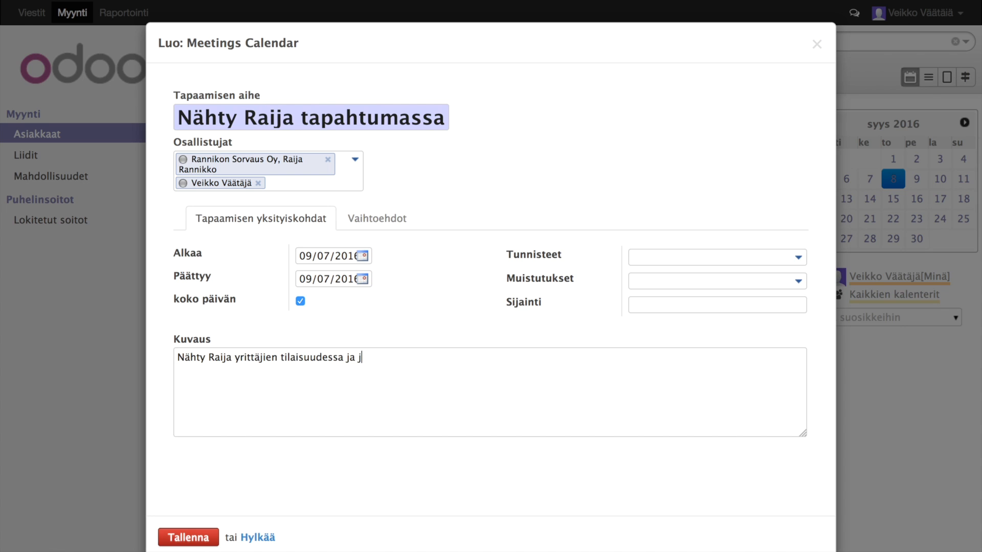
type("uteltu myynnin kehittämistarpeesta. Heillä uusi myynti")
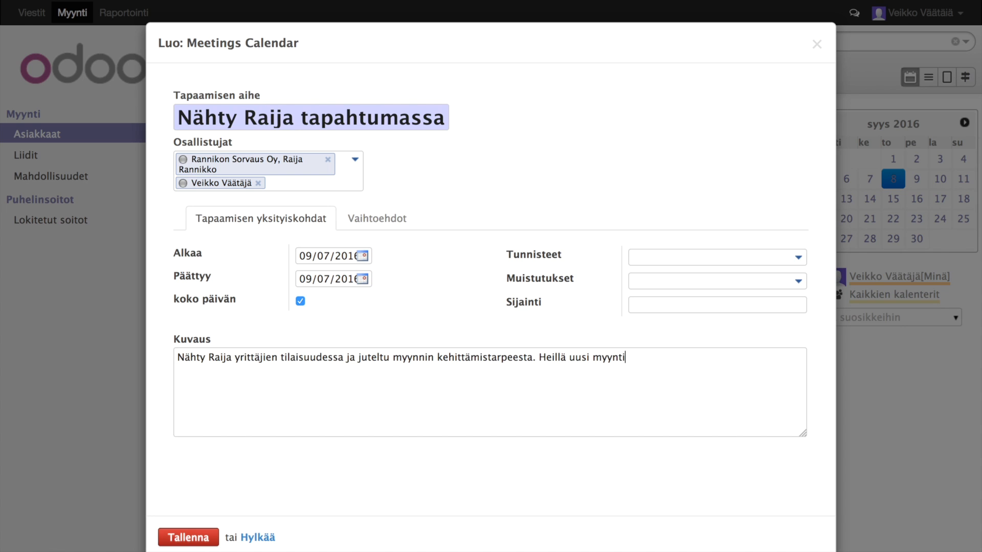
type("johtaja Ville hoitaa tätä asiaa. Ota yhteyttä ")
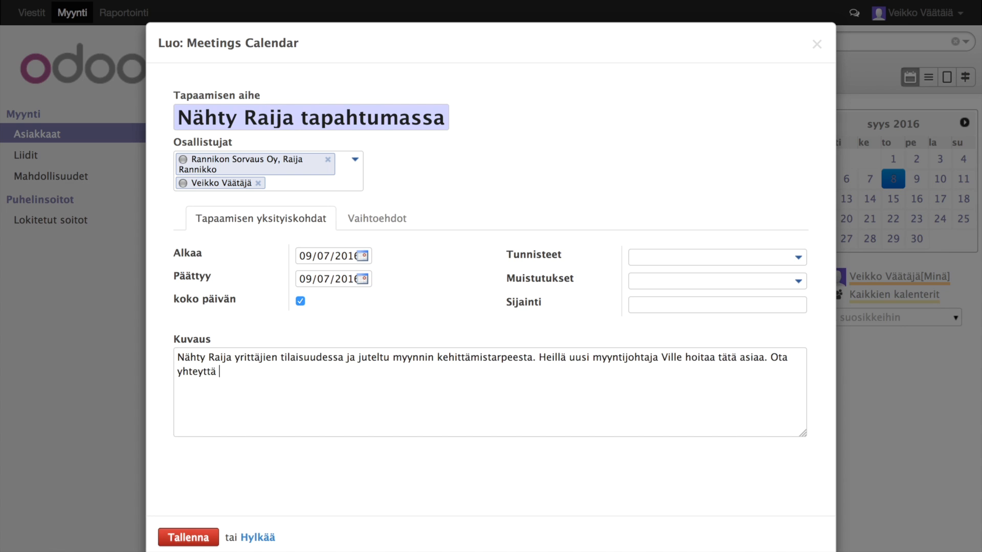
type("Villeen ja sovi palaveri.")
left_click(188, 537)
- Search the customer list for the sales director contact by name
left_click(33, 135)
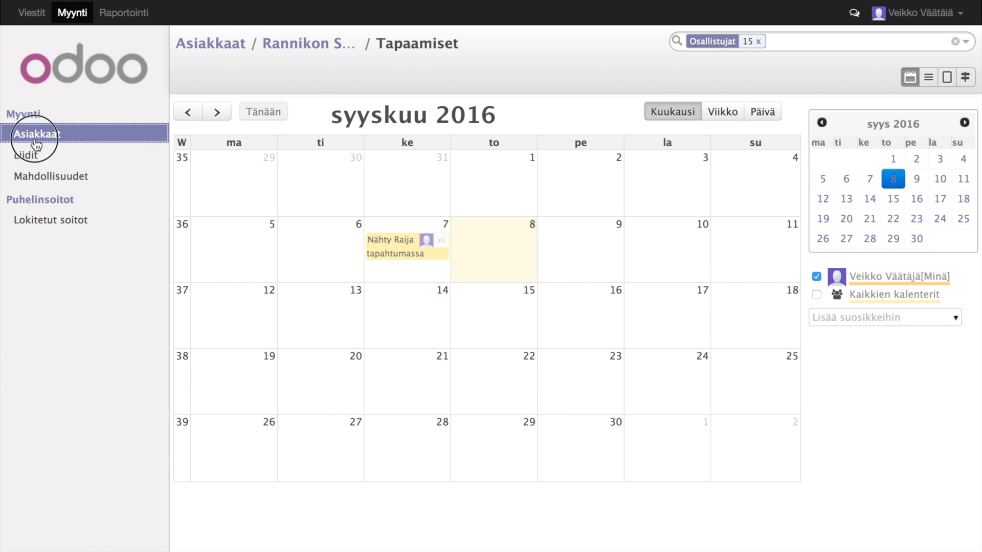
type("ville")
key("Return")
- Log a call 'Sopiiko palaveri?' noting the contact agrees to meet next Wednesday 10–11
left_click(329, 111)
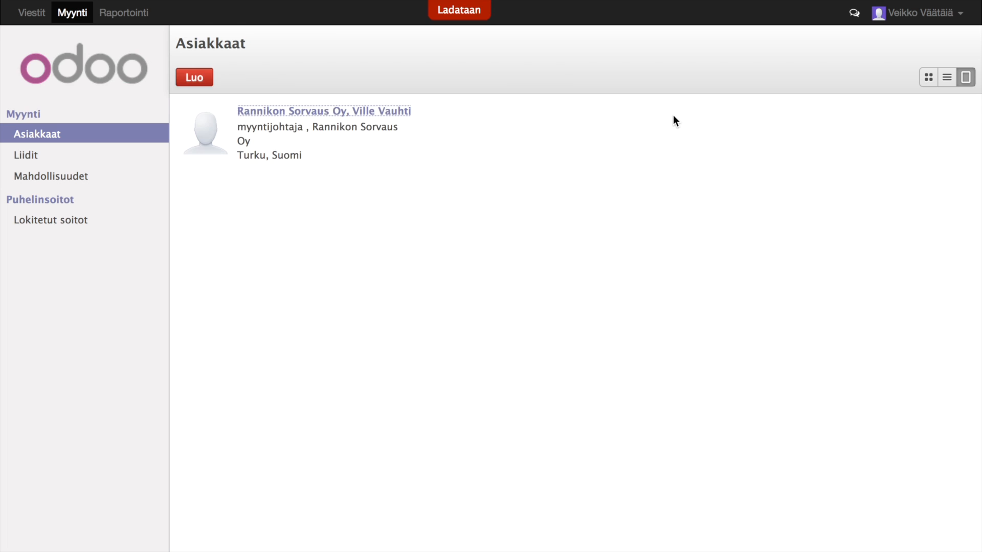
left_click(824, 134)
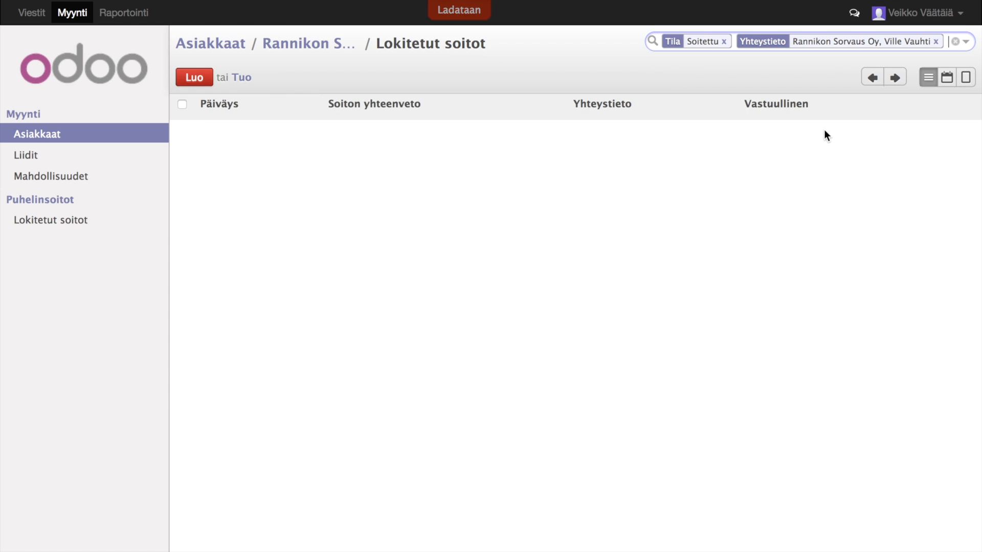
left_click(208, 80)
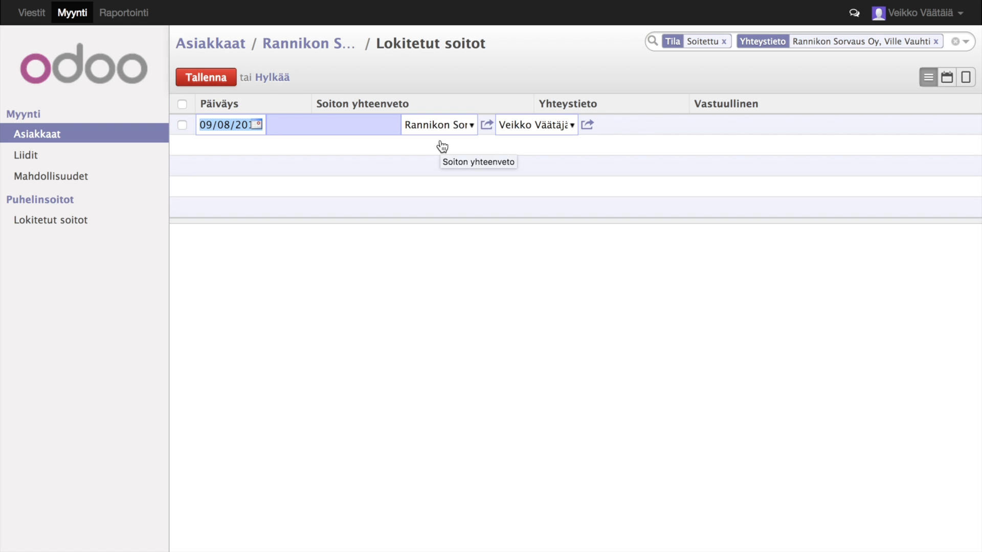
left_click(966, 78)
type("Sopiiko palaveri?")
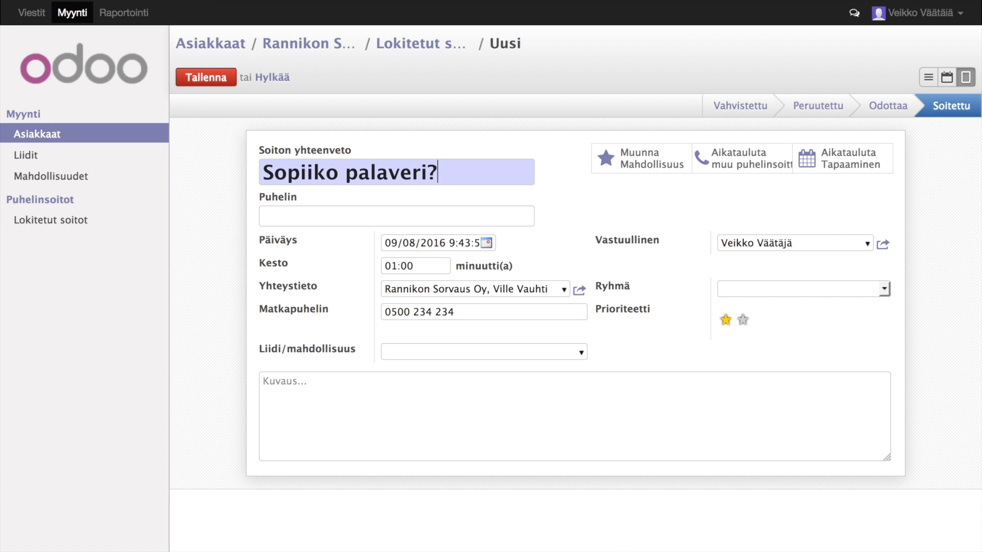
left_click(362, 410)
type("Sopiiko palaveri myynn")
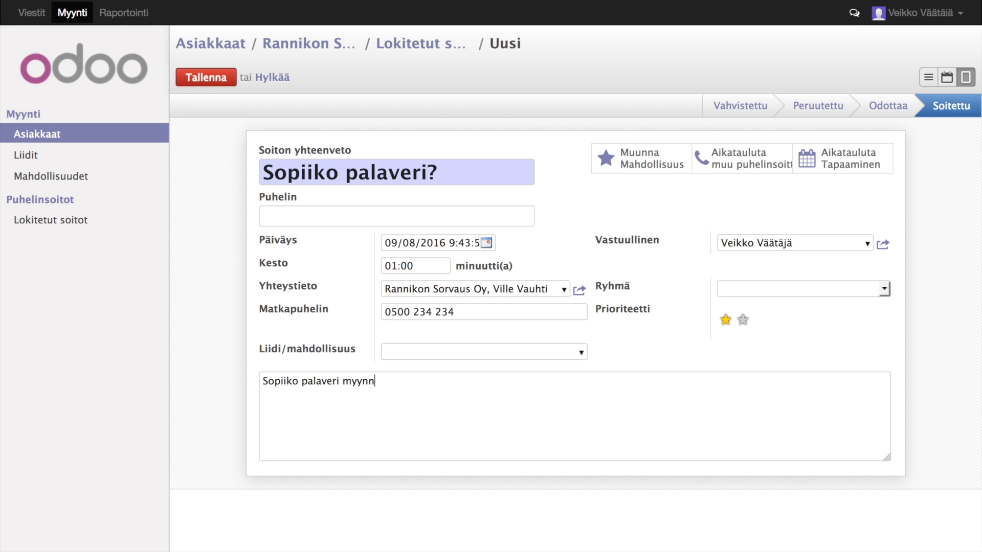
type("in kehittämisestä?")
key("Return")
type("Villel")
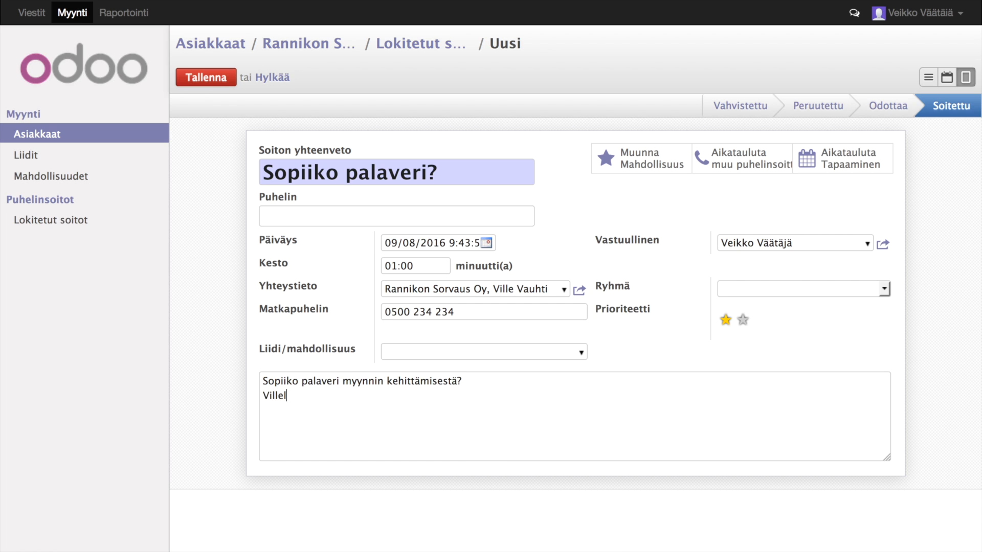
type("le sopii hyvin palaveri ensi vii")
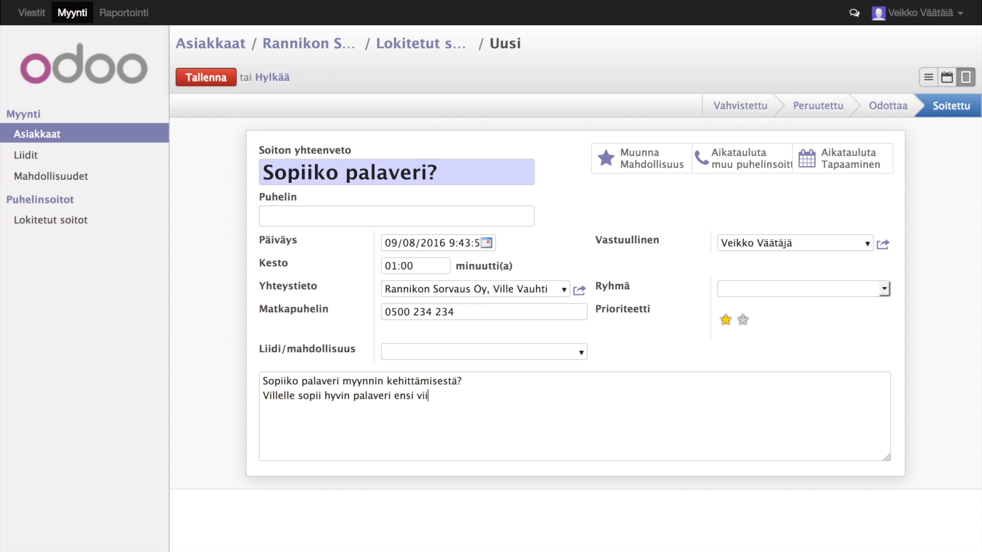
type("kon keskiviikkona kello 10-11. H")
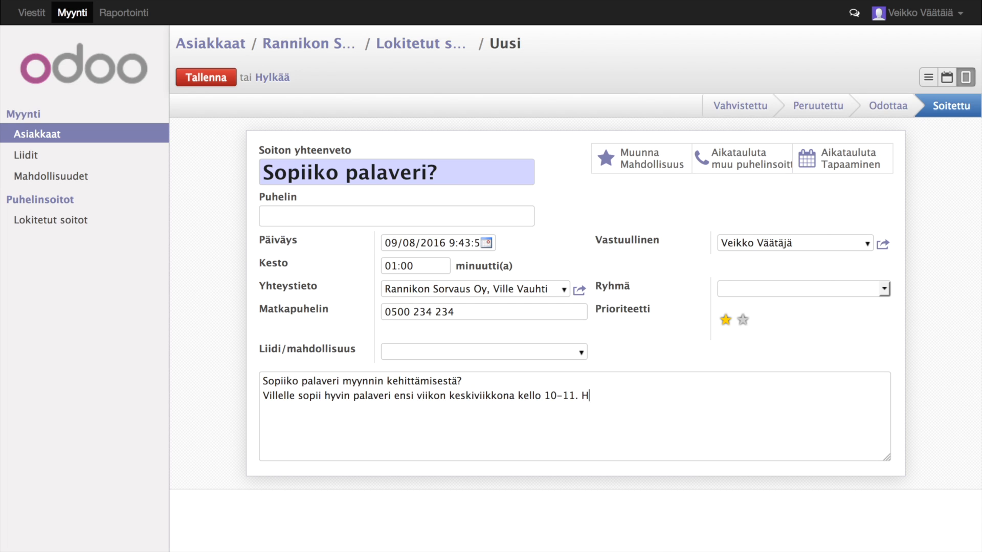
type("än on juuri etsimässä kumppania ja apua tähän asiaan.")
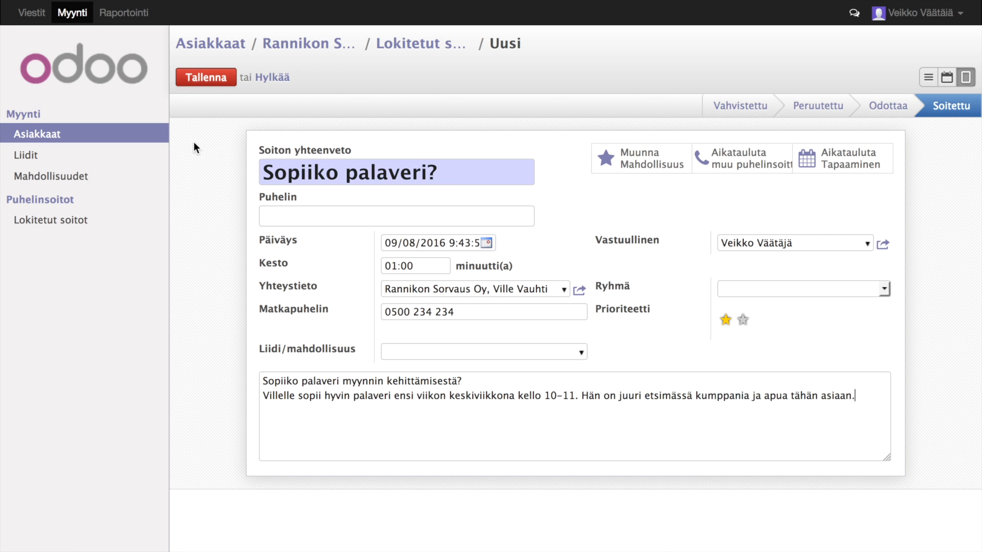
key("alt+s")
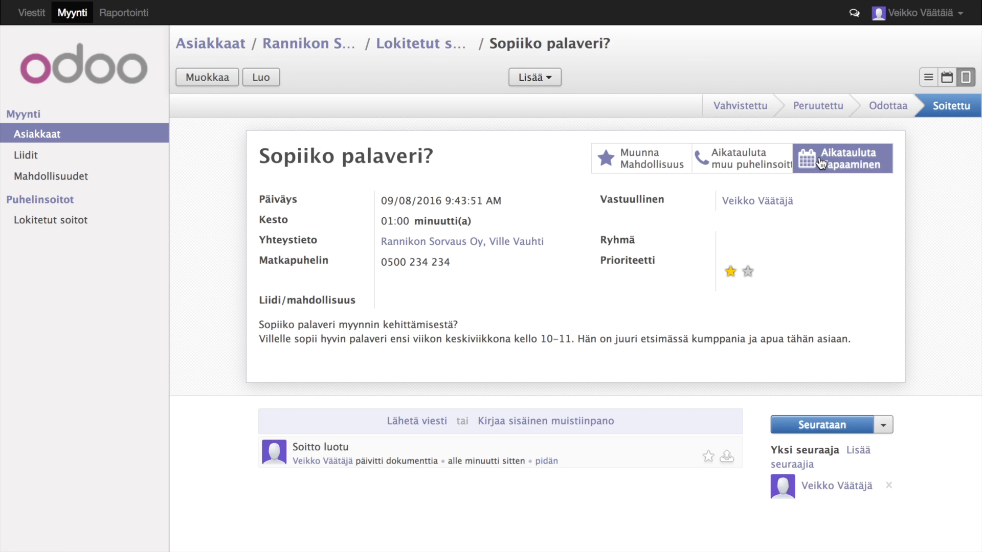
- Schedule a meeting on 14 September with the sales director added as attendee
left_click(850, 165)
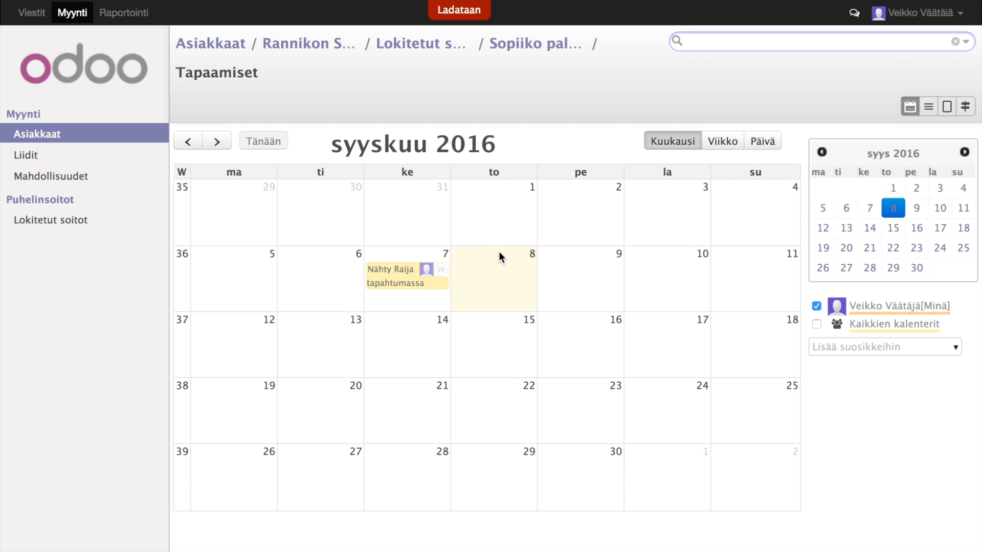
left_click(444, 335)
left_click(489, 343)
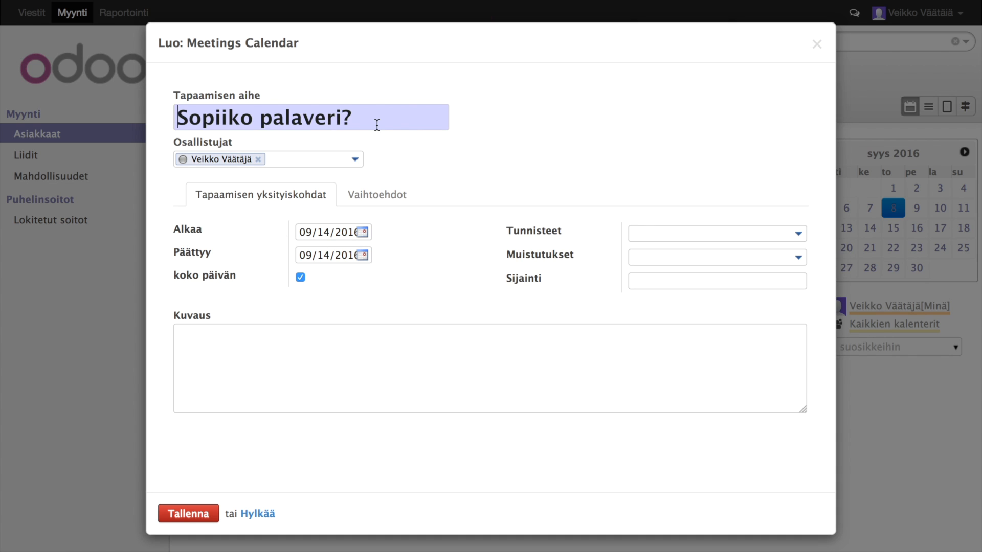
type("Palaveri Villen kanssa")
left_click(293, 161)
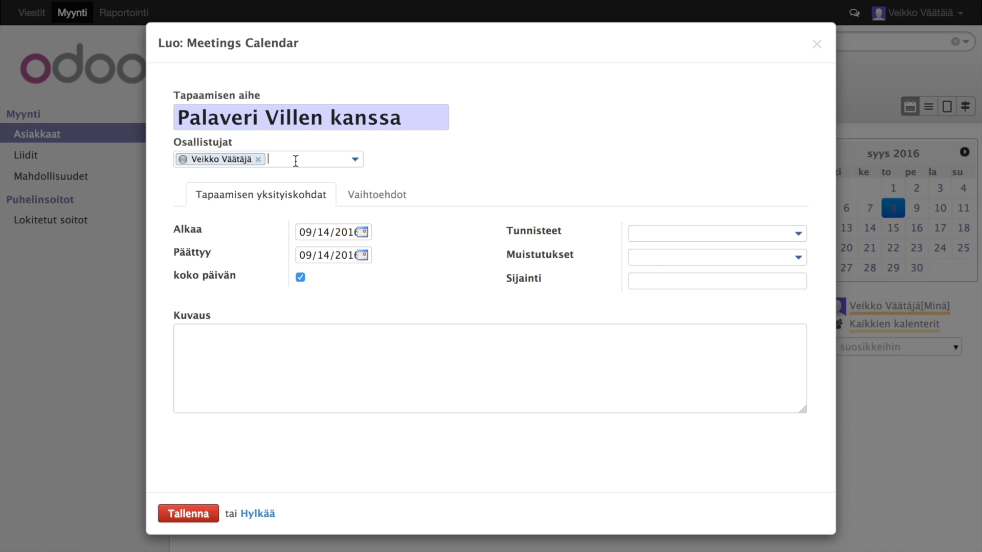
type("ville")
key("Return")
- Make the meeting 10:00–11:00, add a sales-development description, and save it
left_click(300, 291)
left_click(400, 246)
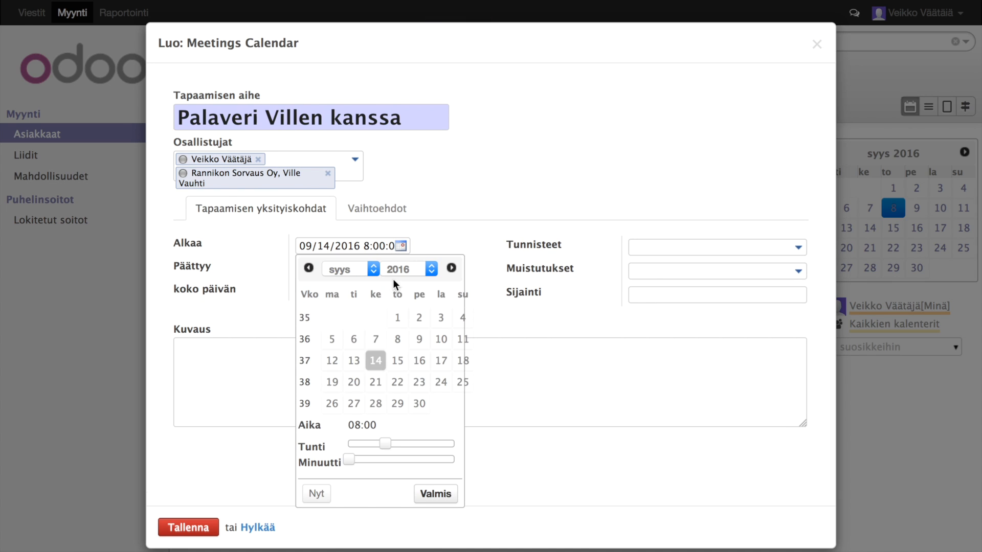
left_click_drag(385, 442, 399, 467)
left_click(435, 493)
left_click(401, 269)
left_click(436, 517)
left_click(410, 389)
type("Palaveri myyn")
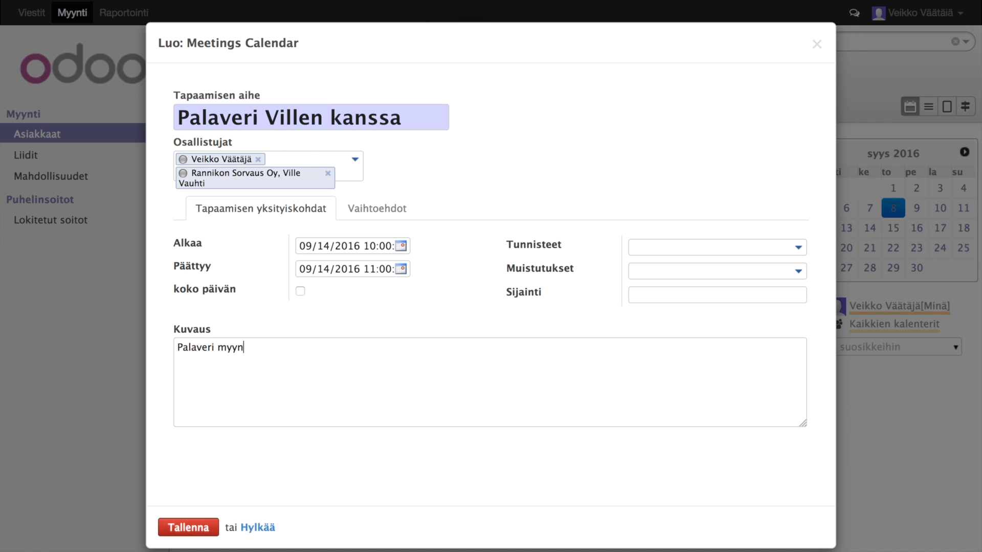
type("nin kehityksestä ja voidaanko me auttaa Villeä.")
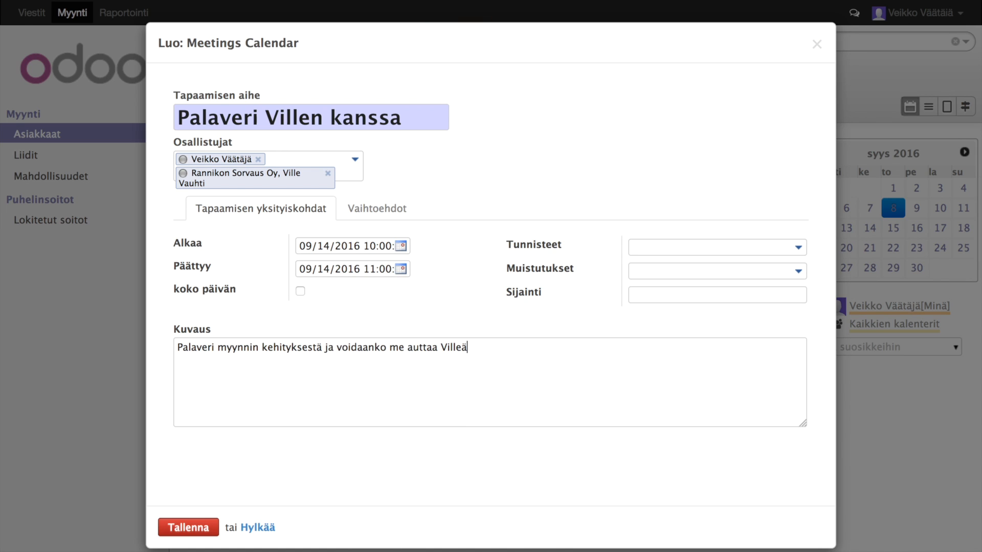
left_click(187, 528)
left_click(31, 12)
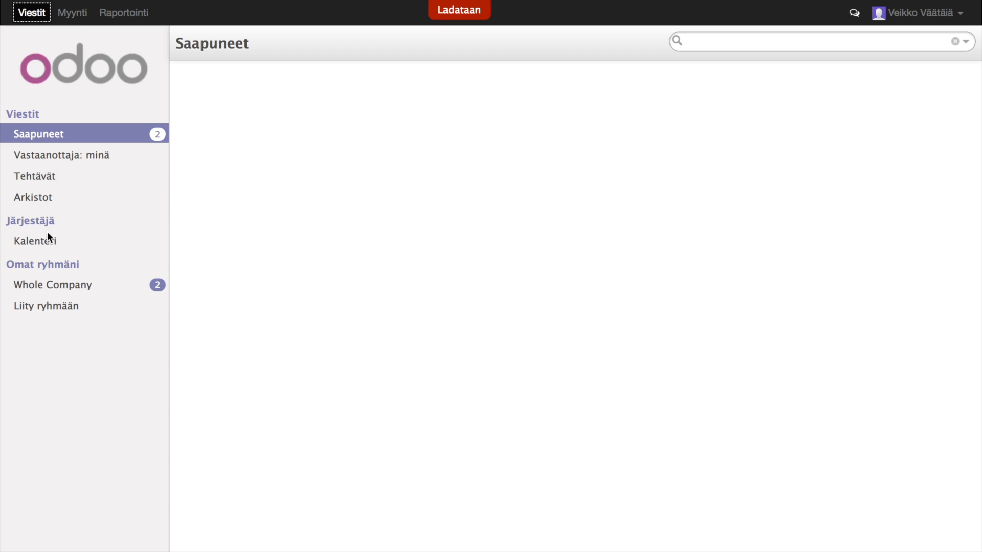
- Add the agreed proposal and tentative kickoff booking to the 14 September meeting's description
left_click(48, 239)
left_click(391, 307)
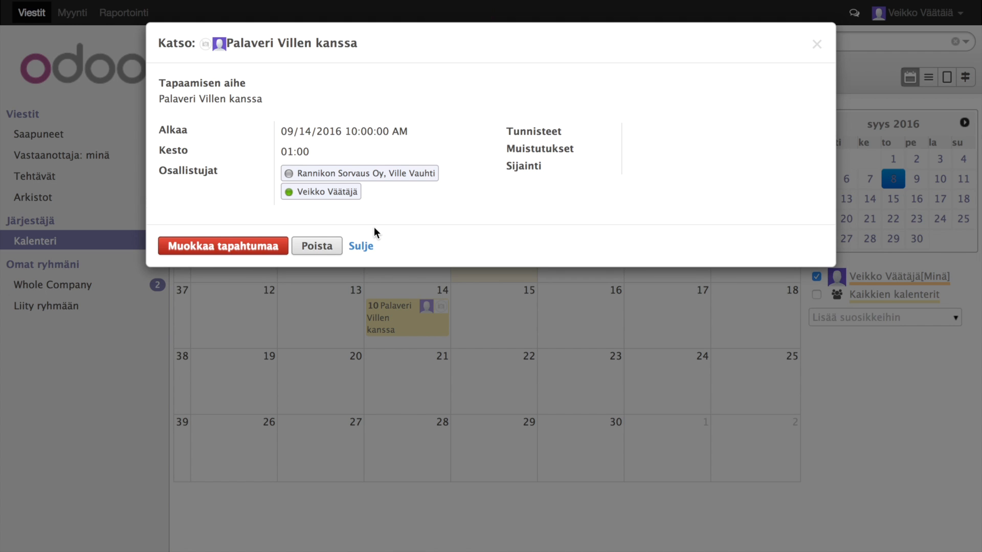
left_click(259, 248)
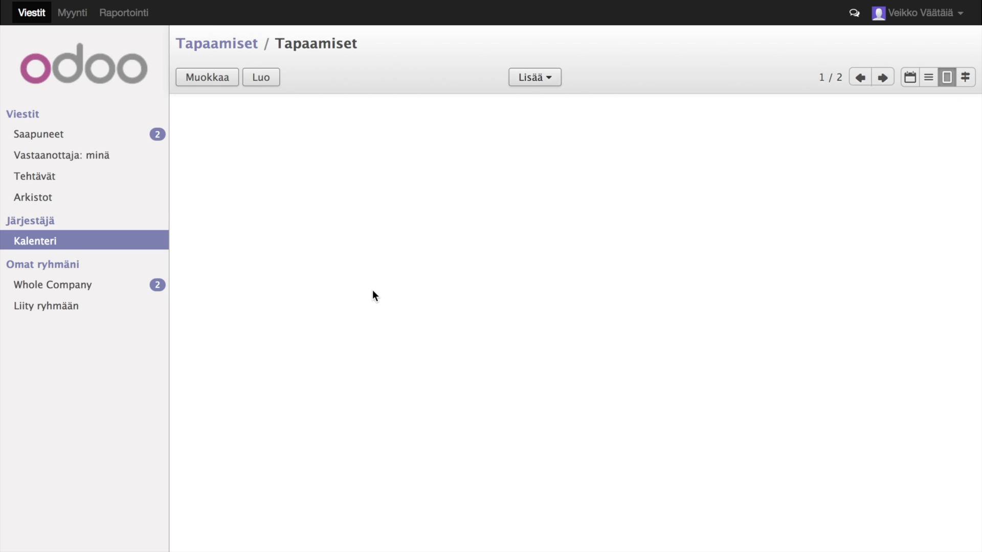
left_click(589, 398)
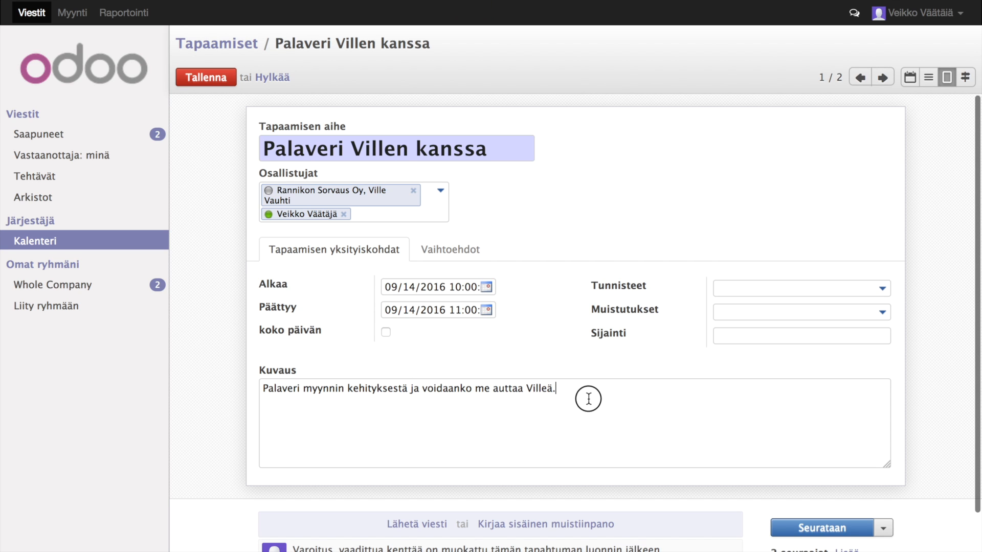
key("Return")
type("Käyty läpi tarve ja sovittu että te")
type("hdään ehdotus etenemisestä. Ville")
key("BackSpace")
key("BackSpace")
key("BackSpace")
key("BackSpace")
type("Alust")
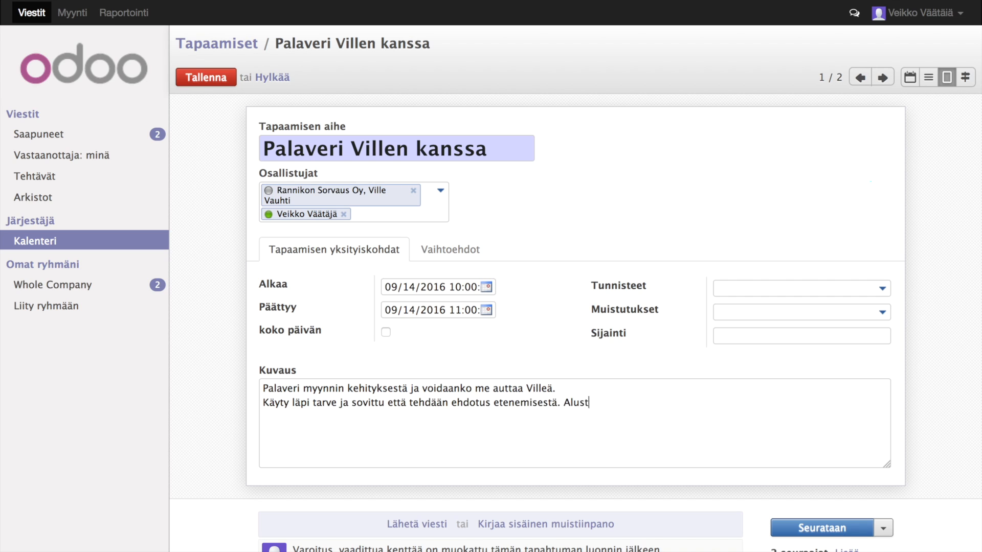
type("avasti varattiin jo aika Villen kalenterissa")
type(" star")
type("aloituspalaverille.")
left_click(207, 77)
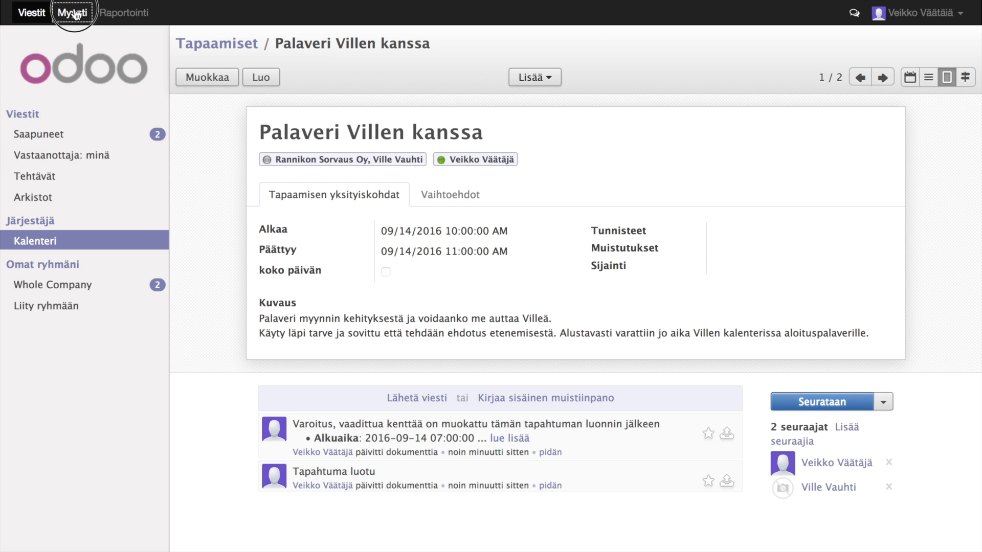
left_click(72, 12)
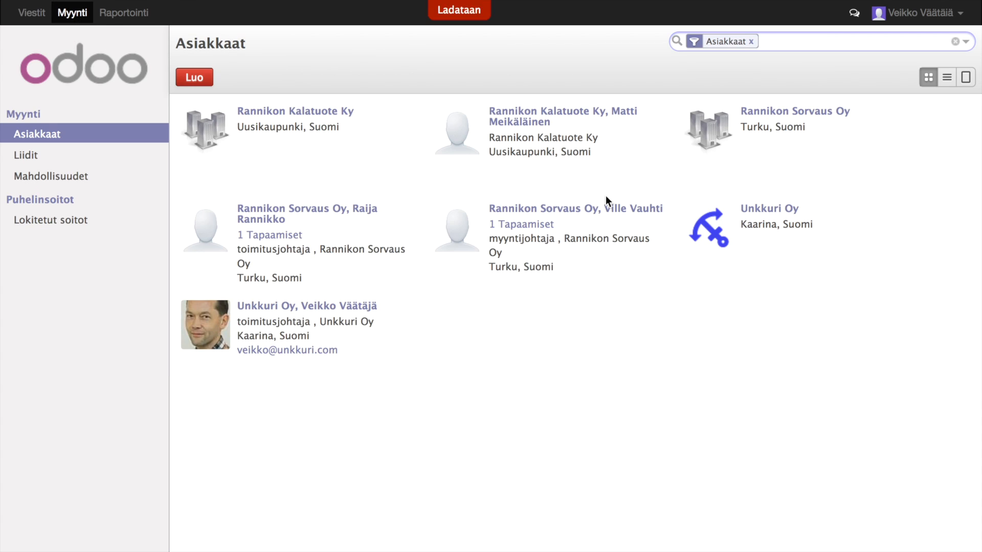